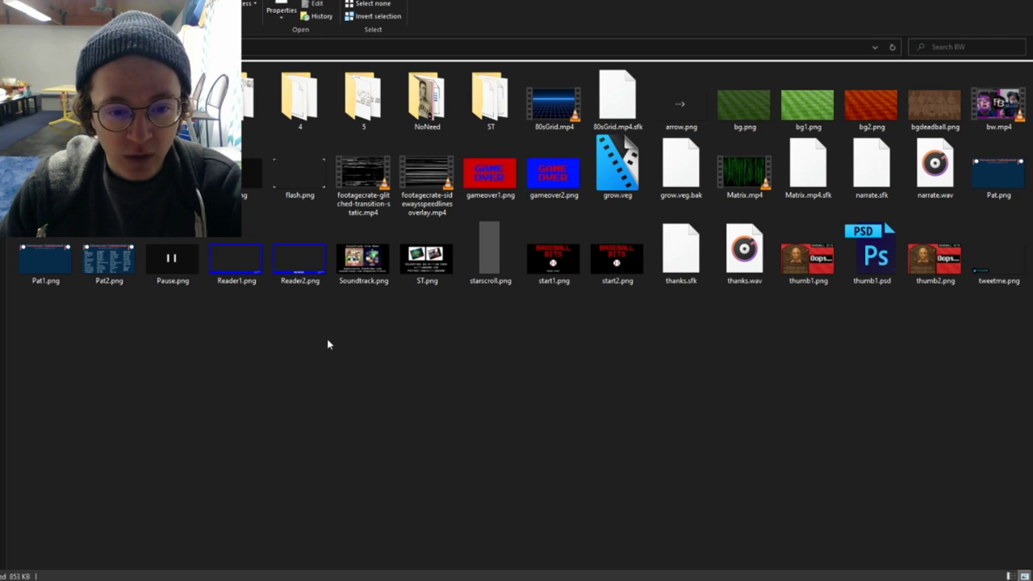
Preview the thumb1.png Oops thumbnail, then close it
{"action": "left_click", "coordinate": [224, 332]}
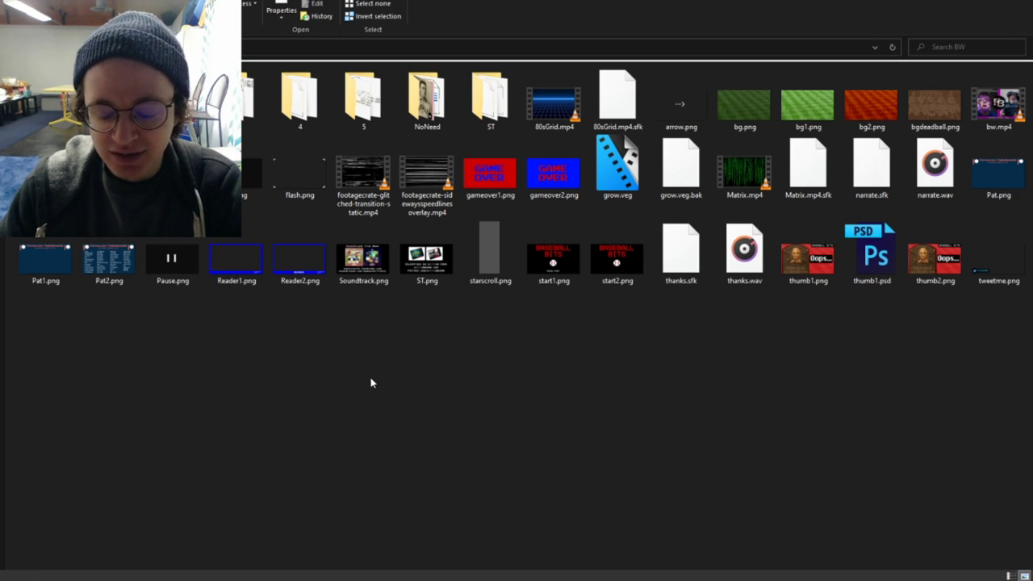
{"action": "double_click", "coordinate": [807, 266]}
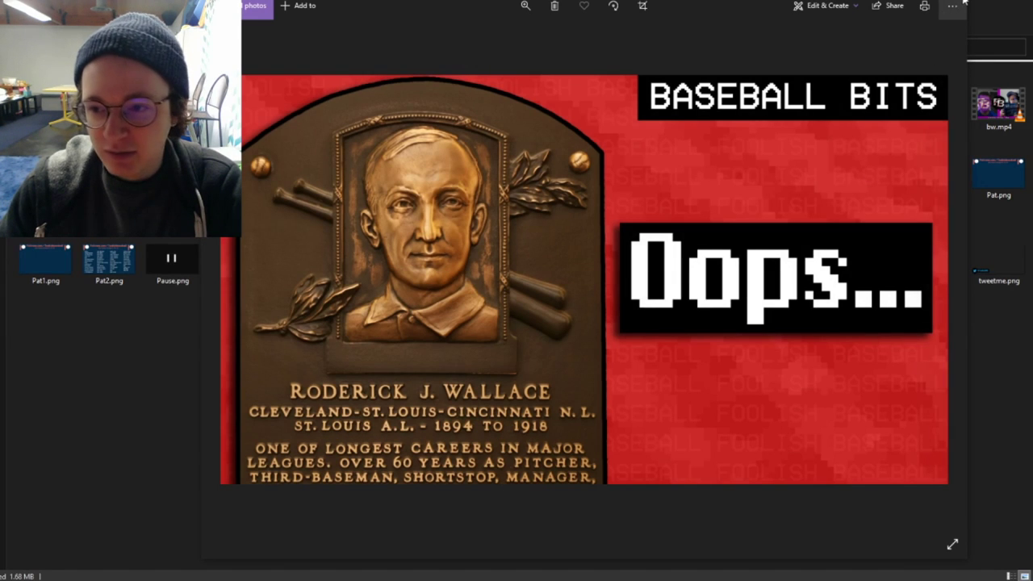
{"action": "key", "text": "alt+F4"}
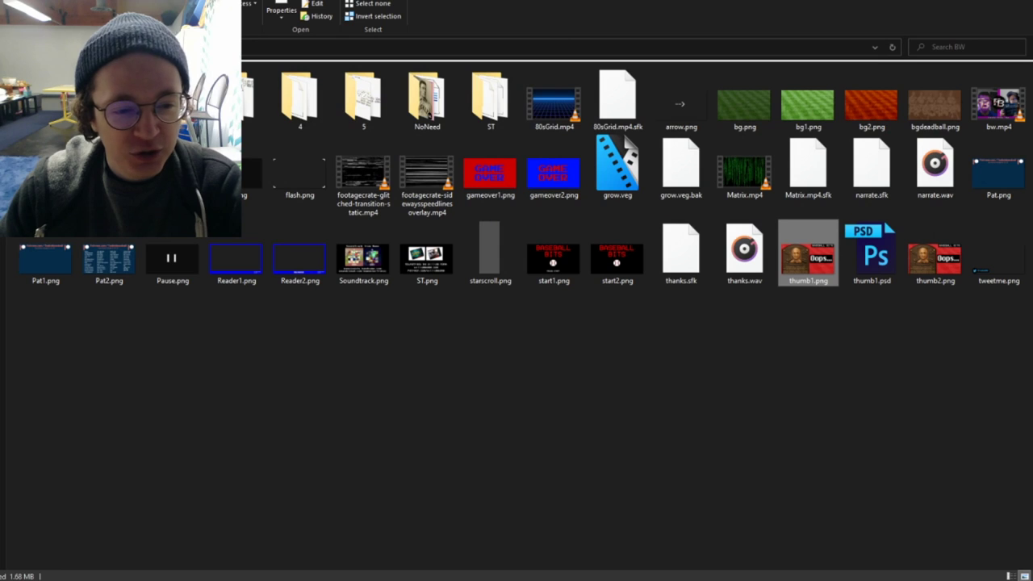
Look inside folder 4, return to the BW folder, and open folder 5
{"action": "double_click", "coordinate": [271, 111]}
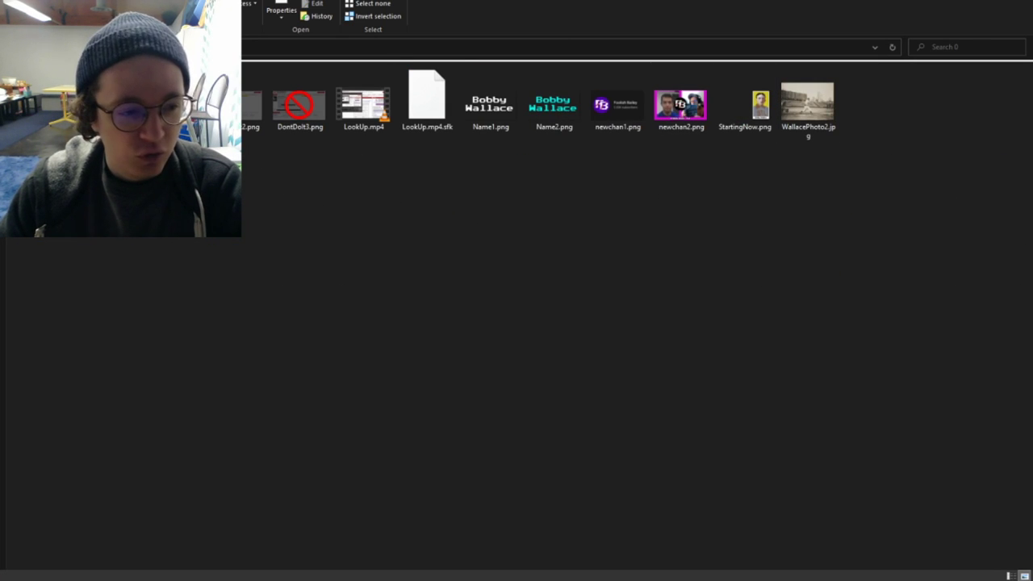
{"action": "key", "text": "alt+Left"}
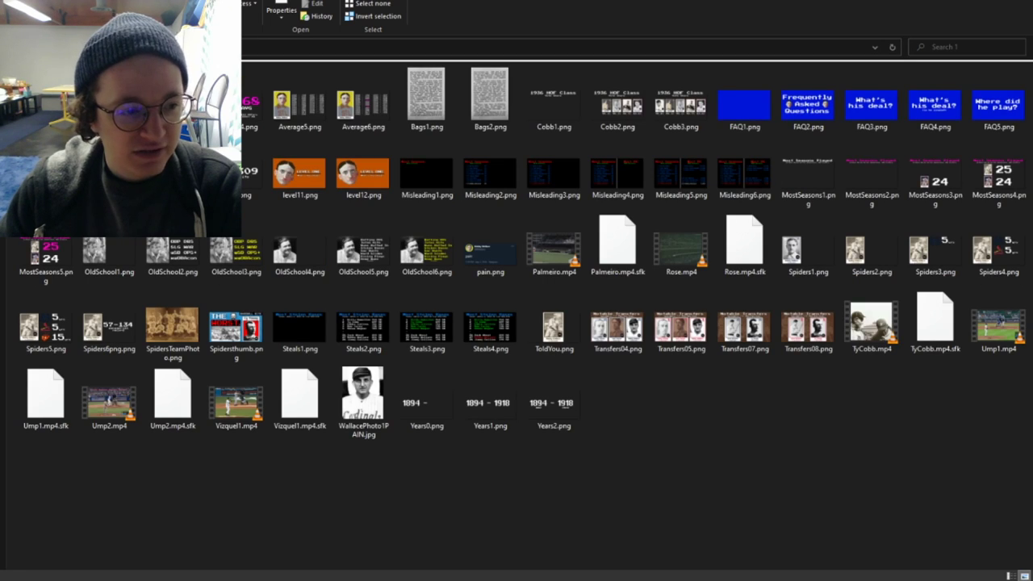
{"action": "key", "text": "alt+Tab"}
{"action": "key", "text": "alt+Tab"}
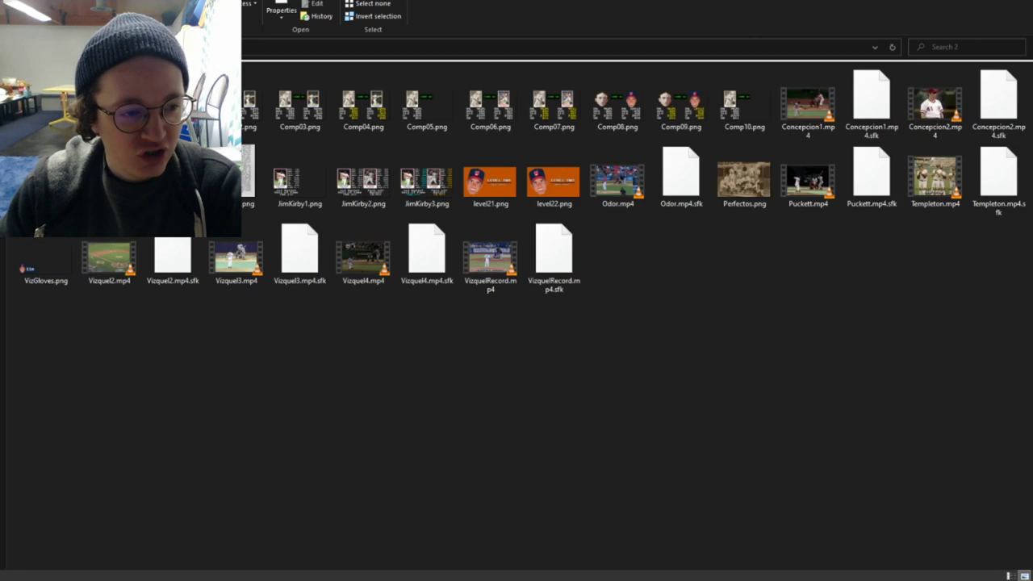
{"action": "key", "text": "alt+Tab"}
{"action": "key", "text": "alt+Tab"}
{"action": "key", "text": "alt+Tab"}
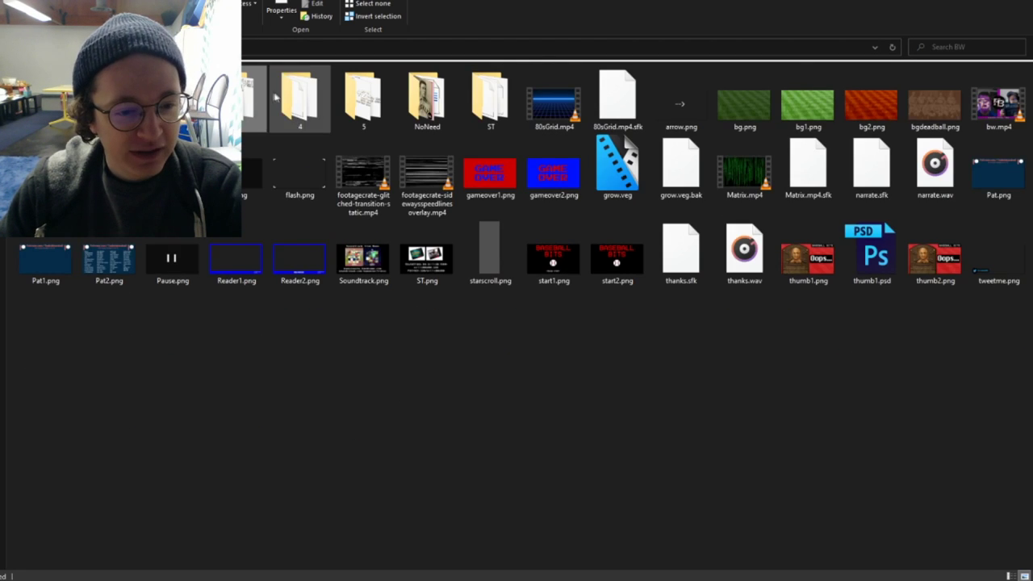
{"action": "key", "text": "alt+Tab"}
{"action": "key", "text": "alt+Tab"}
{"action": "key", "text": "Right"}
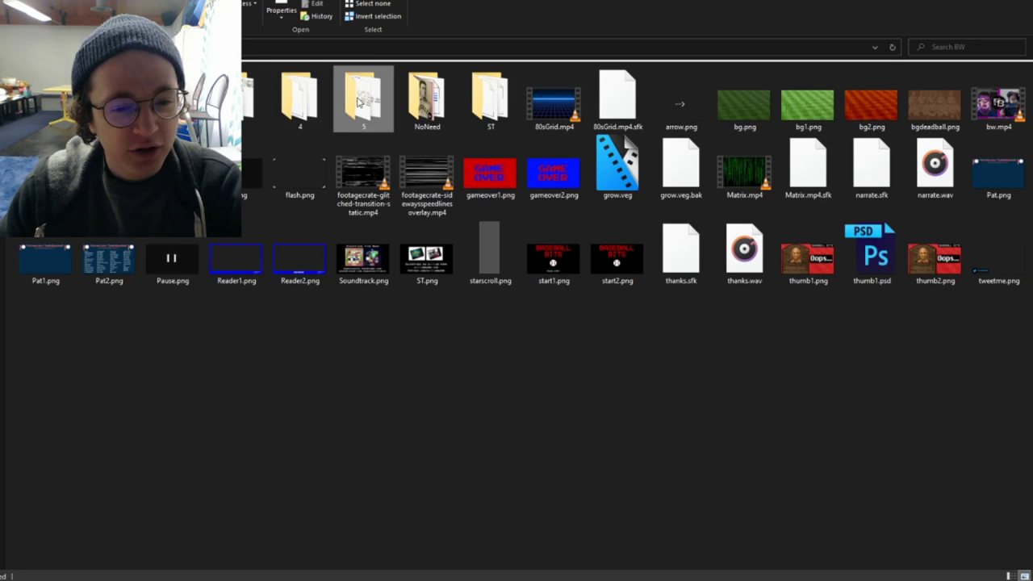
{"action": "key", "text": "Return"}
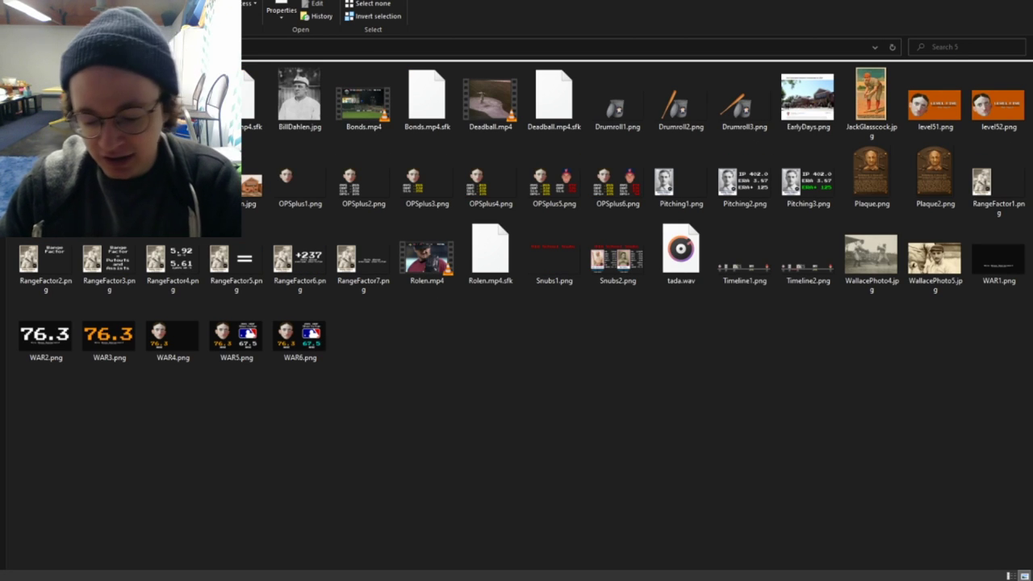
Preview RangeFactor2.png and the next Range Factor image, then close the viewer
{"action": "left_click", "coordinate": [56, 267]}
{"action": "double_click", "coordinate": [57, 266]}
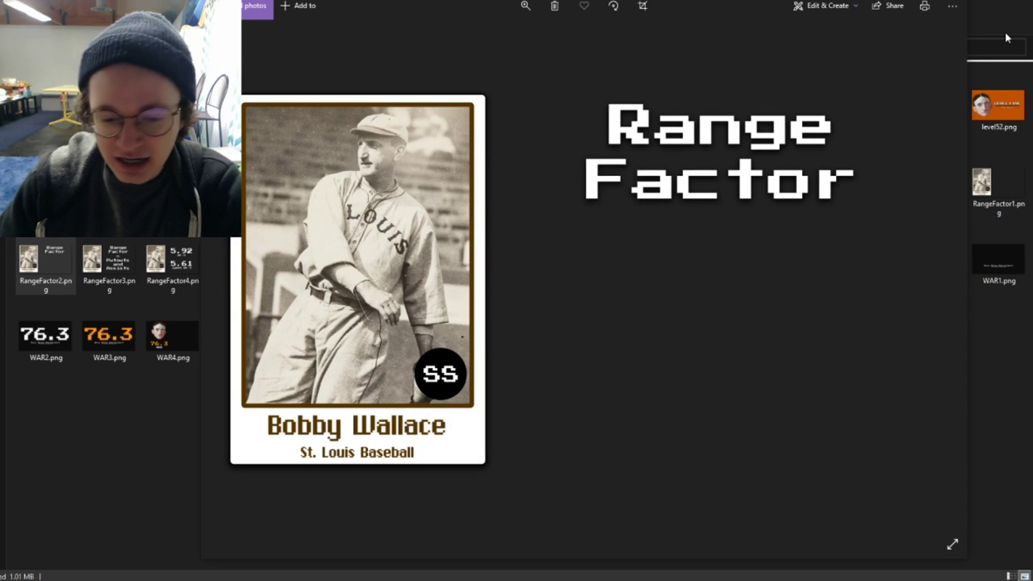
{"action": "key", "text": "Right"}
{"action": "key", "text": "Right"}
{"action": "key", "text": "Right"}
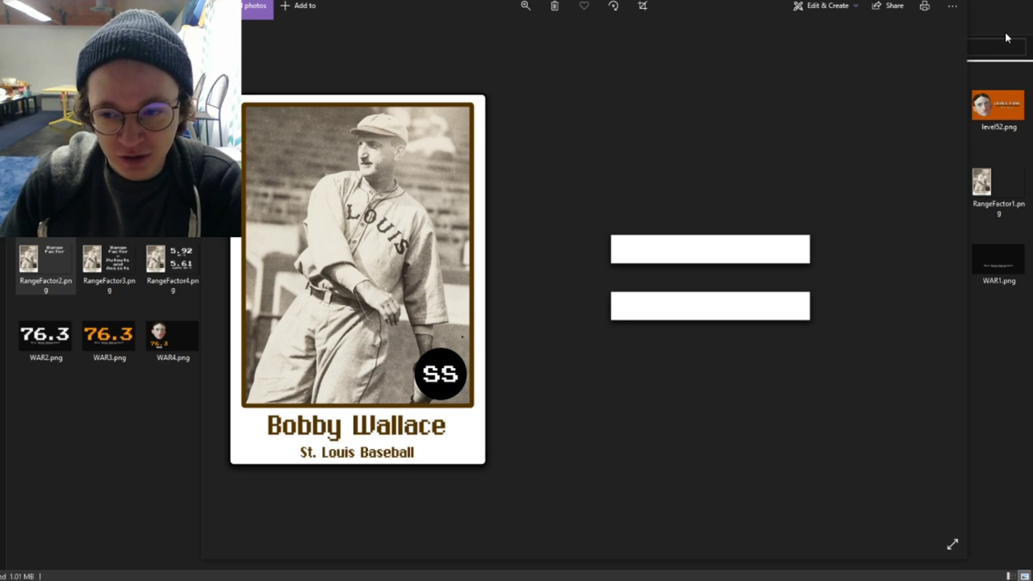
{"action": "key", "text": "alt+F4"}
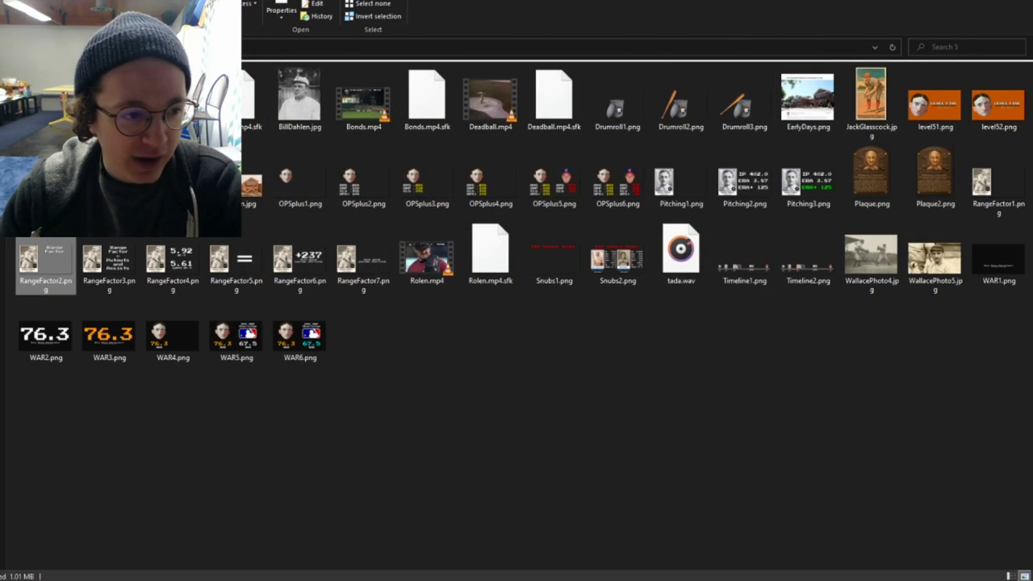
Return to the main BW folder and switch to the Vegas Pro project
{"action": "key", "text": "alt+Up"}
{"action": "mouse_move", "coordinate": [7, 571]}
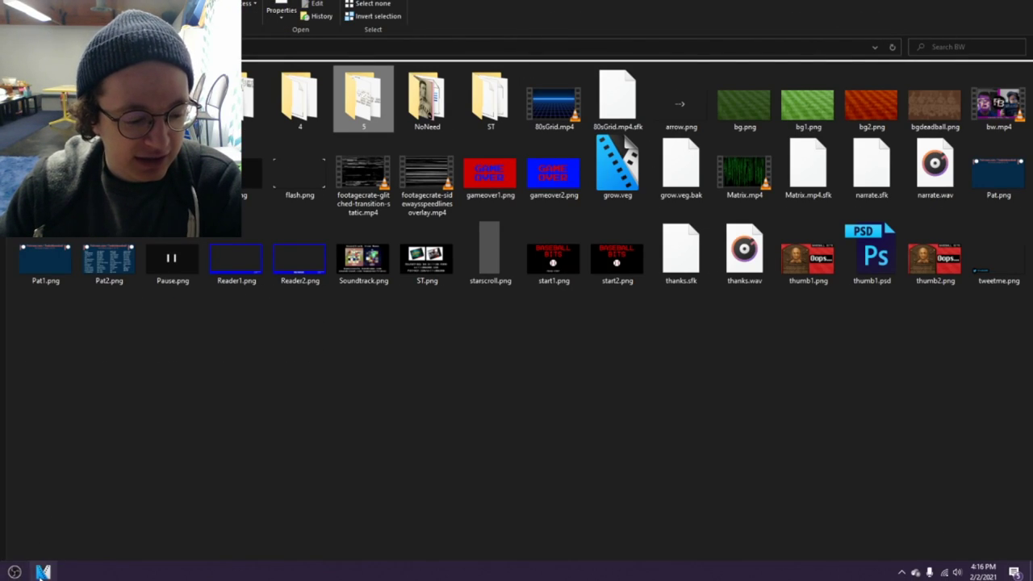
{"action": "left_click", "coordinate": [43, 571]}
{"action": "scroll", "coordinate": [269, 392], "scroll_direction": "up", "scroll_amount": 10}
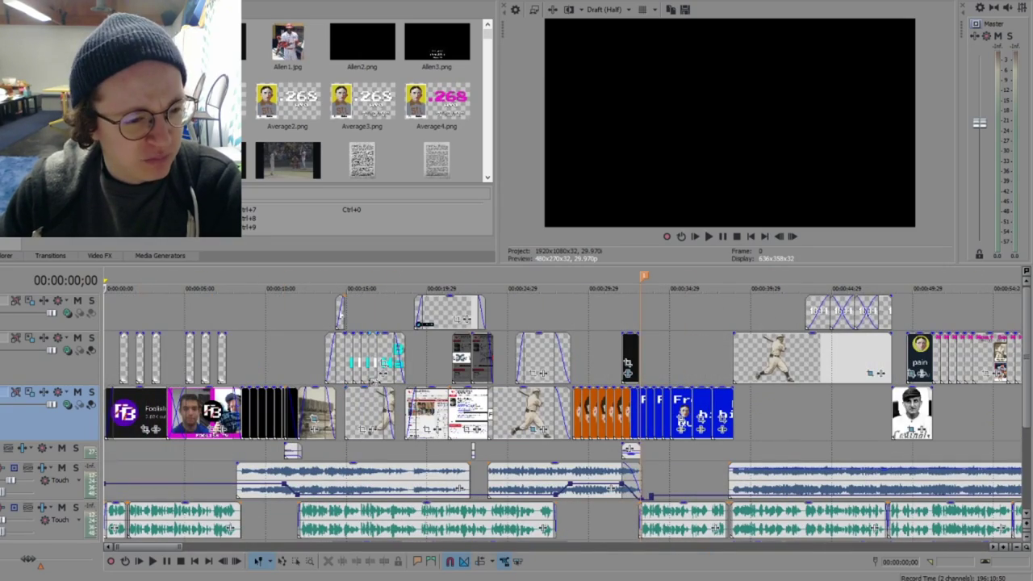
{"action": "scroll", "coordinate": [371, 381], "scroll_direction": "down", "scroll_amount": 10}
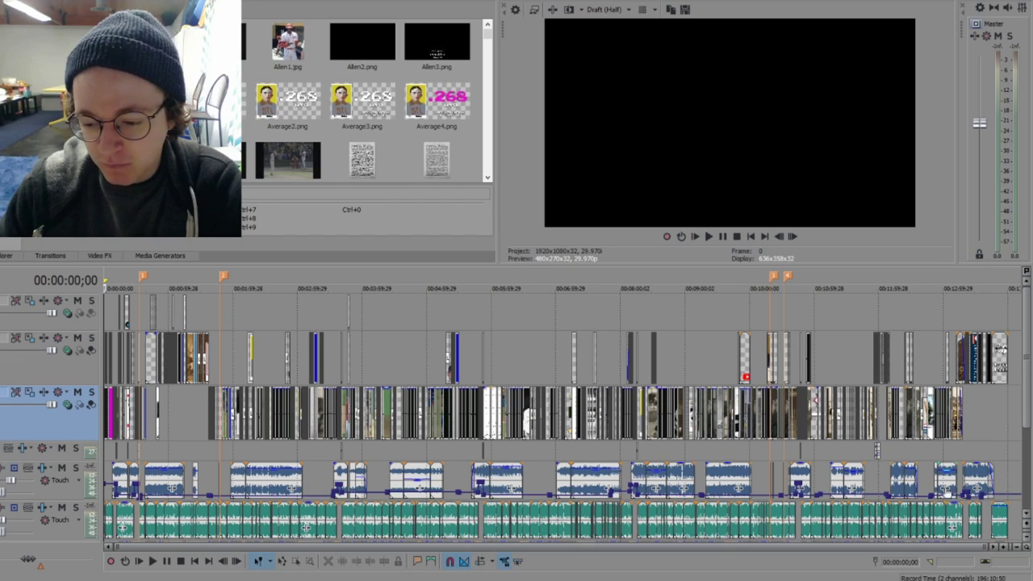
{"action": "scroll", "coordinate": [565, 348], "scroll_direction": "up", "scroll_amount": 10}
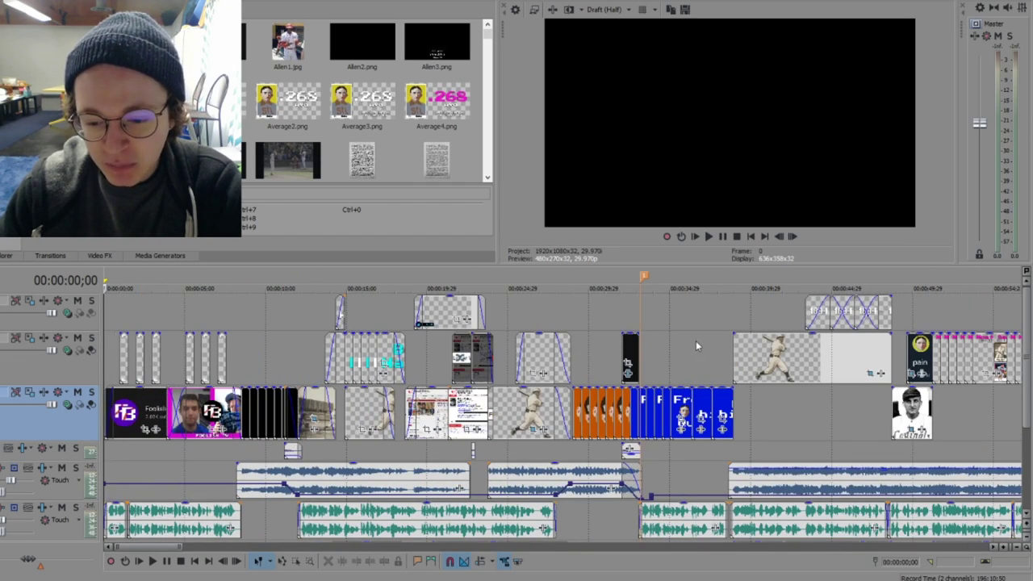
{"action": "scroll", "coordinate": [695, 341], "scroll_direction": "down", "scroll_amount": 10}
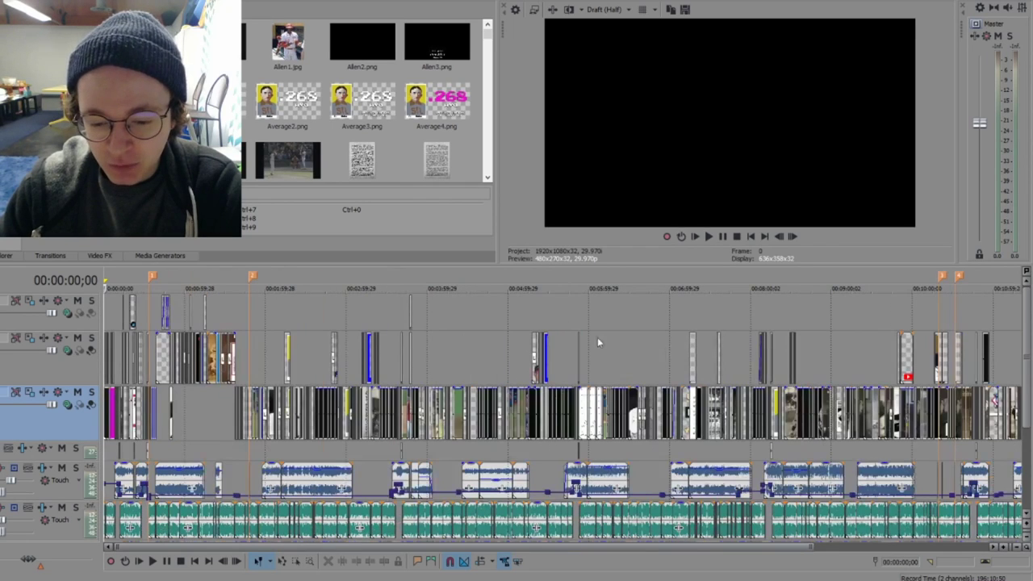
{"action": "left_click", "coordinate": [759, 317]}
{"action": "scroll", "coordinate": [722, 345], "scroll_direction": "up", "scroll_amount": 9}
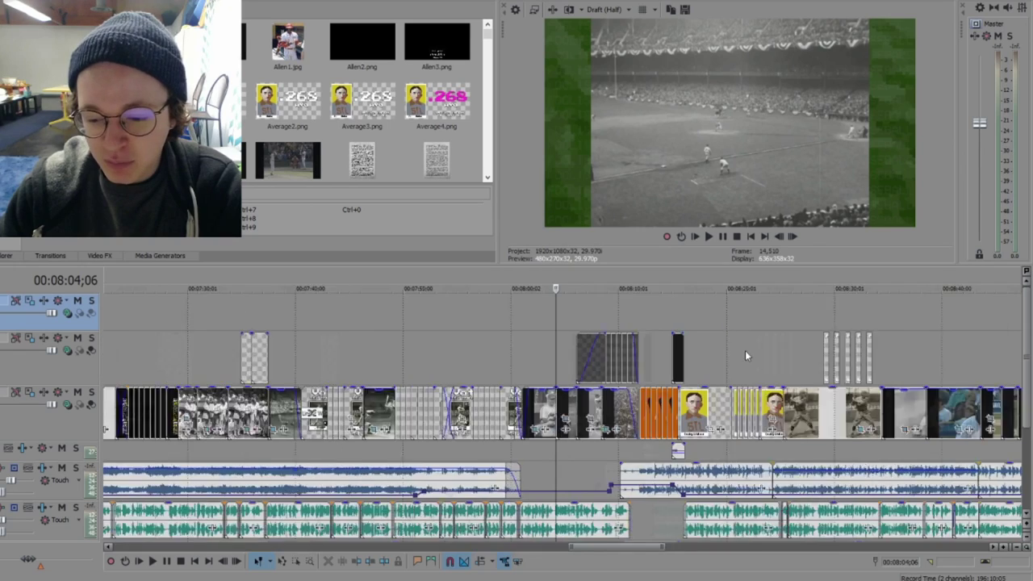
{"action": "scroll", "coordinate": [718, 347], "scroll_direction": "down", "scroll_amount": 4}
{"action": "left_click", "coordinate": [694, 341]}
{"action": "scroll", "coordinate": [694, 341], "scroll_direction": "up", "scroll_amount": 4}
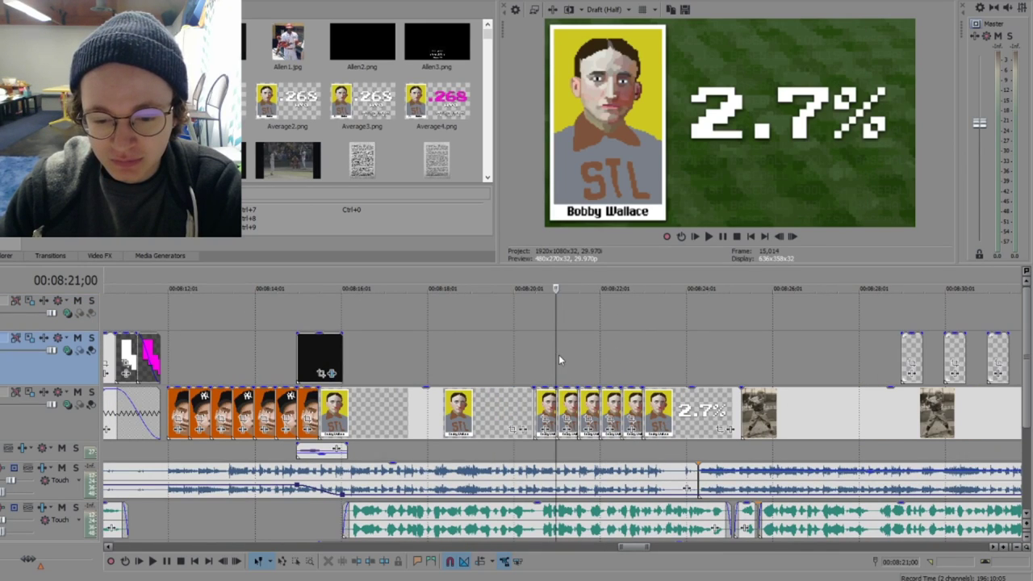
{"action": "key", "text": "space"}
{"action": "key", "text": "space"}
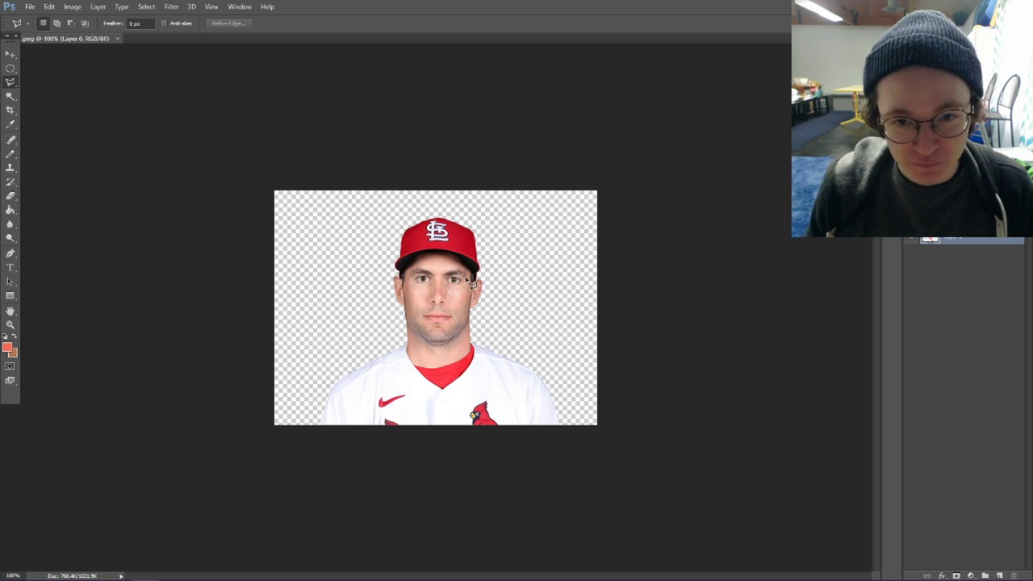
Trace the face at 500% zoom, use Layer via Cut, and delete the neck-and-shirt Layer 0
{"action": "key", "text": "ctrl+plus"}
{"action": "key", "text": "ctrl+plus"}
{"action": "key", "text": "ctrl+plus"}
{"action": "key", "text": "ctrl+plus"}
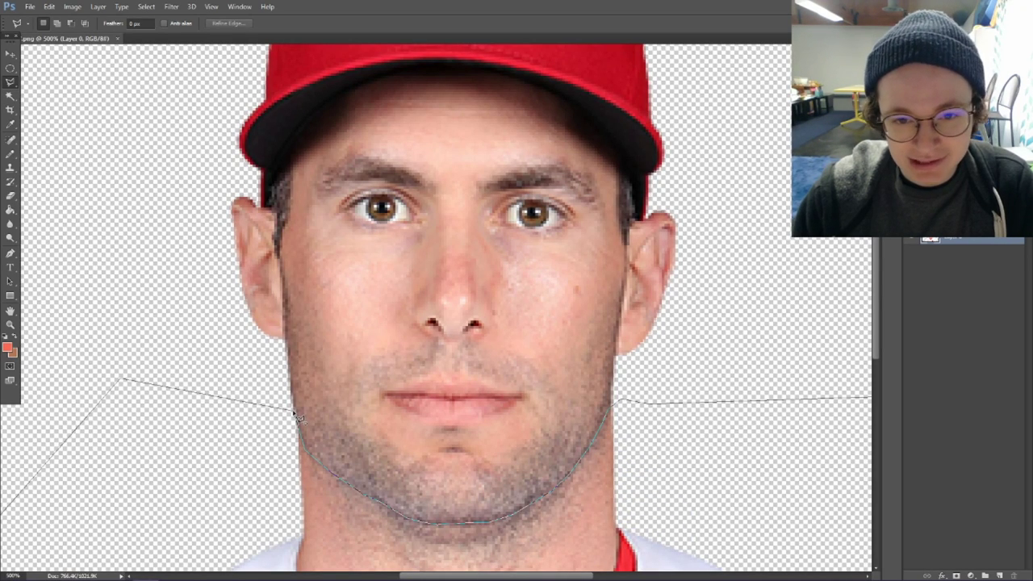
{"action": "double_click", "coordinate": [296, 415]}
{"action": "right_click", "coordinate": [286, 428]}
{"action": "left_click", "coordinate": [266, 315]}
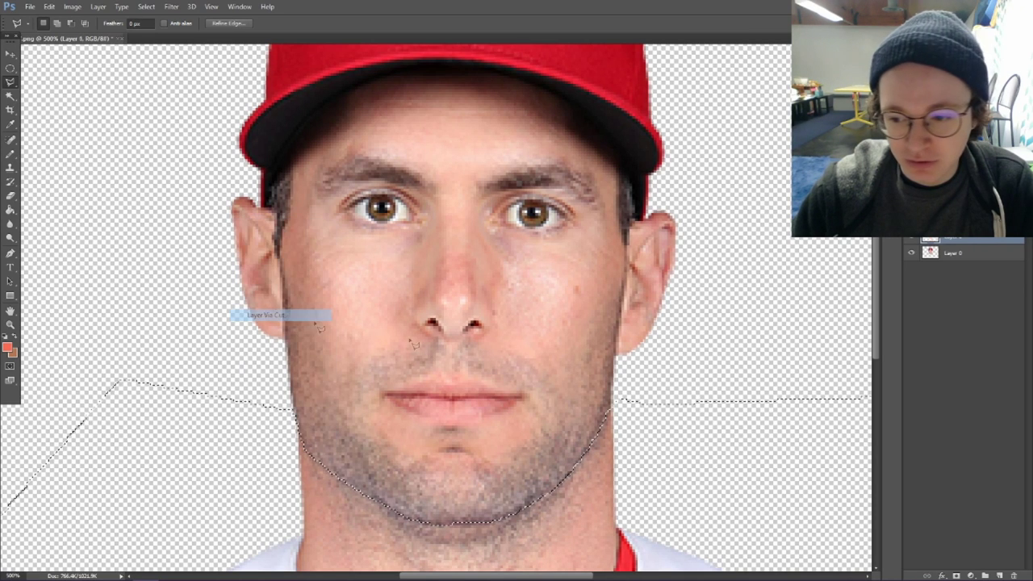
{"action": "key", "text": "alt+bracketleft"}
{"action": "key", "text": "Delete"}
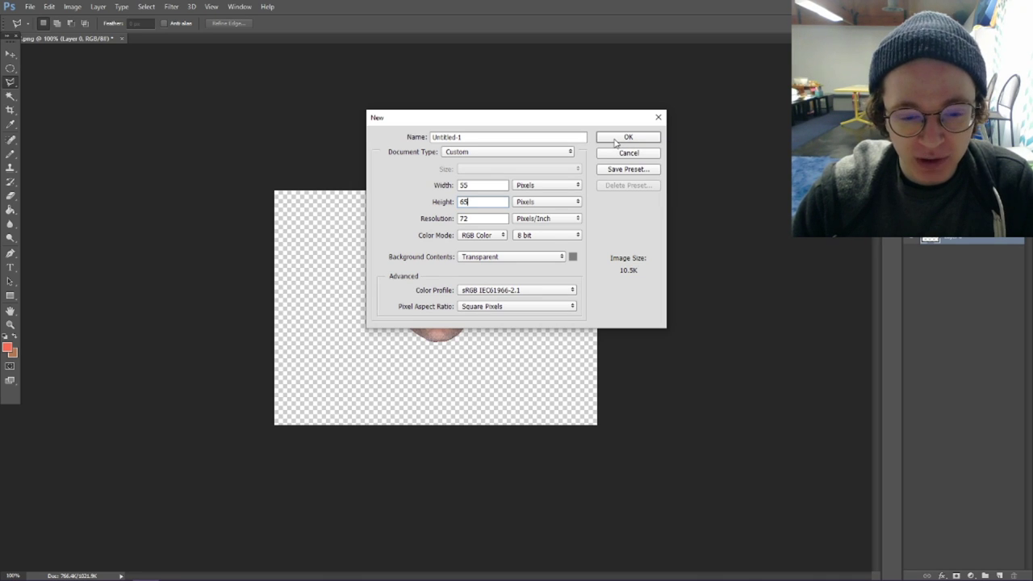
Create the 55×65 px canvas, move the face layer into it, and close the original photo unsaved
{"action": "left_click", "coordinate": [628, 137]}
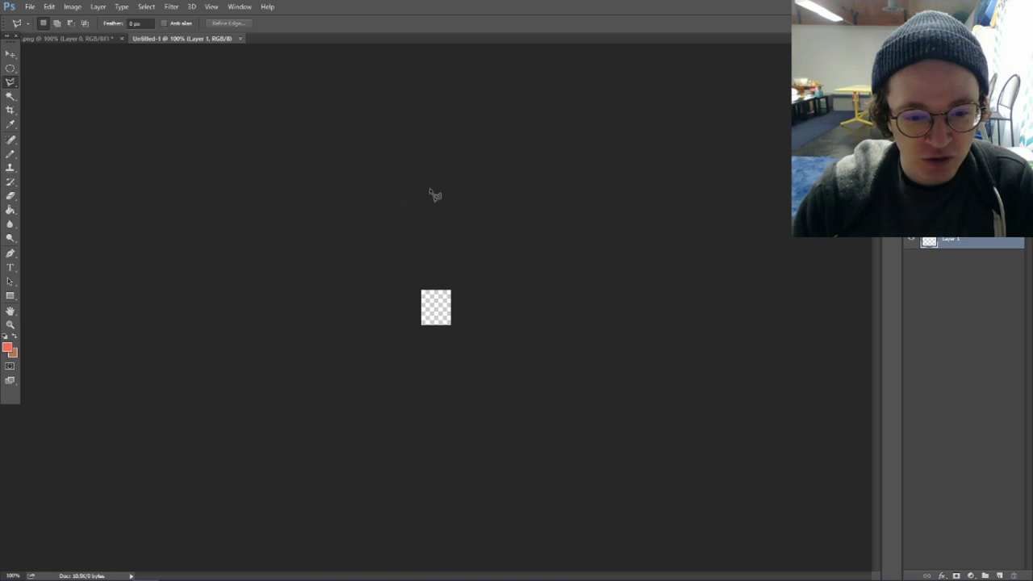
{"action": "key", "text": "v"}
{"action": "left_click_drag", "start_coordinate": [56, 38], "coordinate": [153, 81]}
{"action": "left_click_drag", "start_coordinate": [189, 165], "coordinate": [434, 305]}
{"action": "left_click", "coordinate": [319, 79]}
{"action": "left_click", "coordinate": [517, 222]}
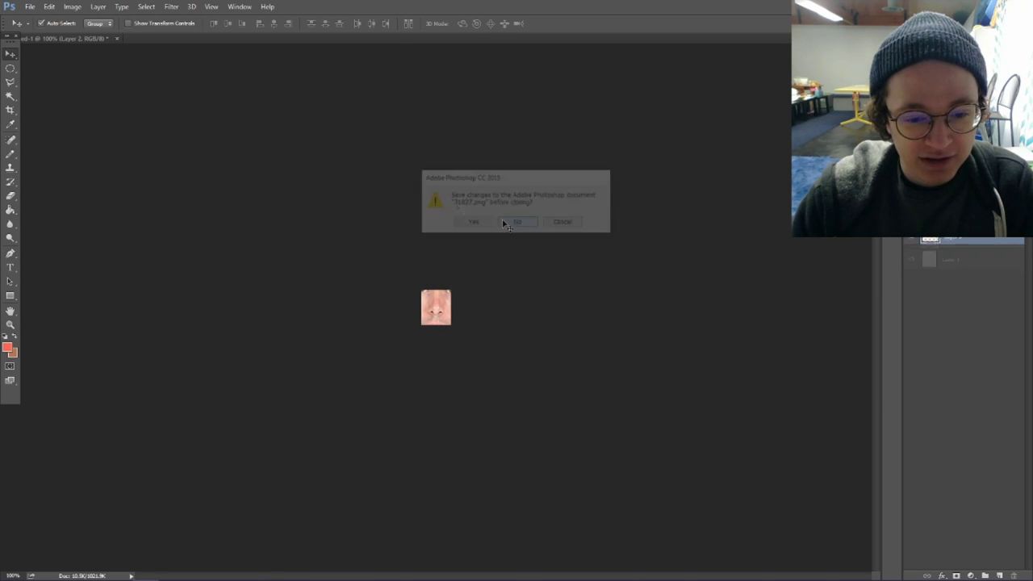
Scale the face proportionally down to about 28% with Edit > Transform > Scale
{"action": "left_click", "coordinate": [49, 7]}
{"action": "mouse_move", "coordinate": [140, 229]}
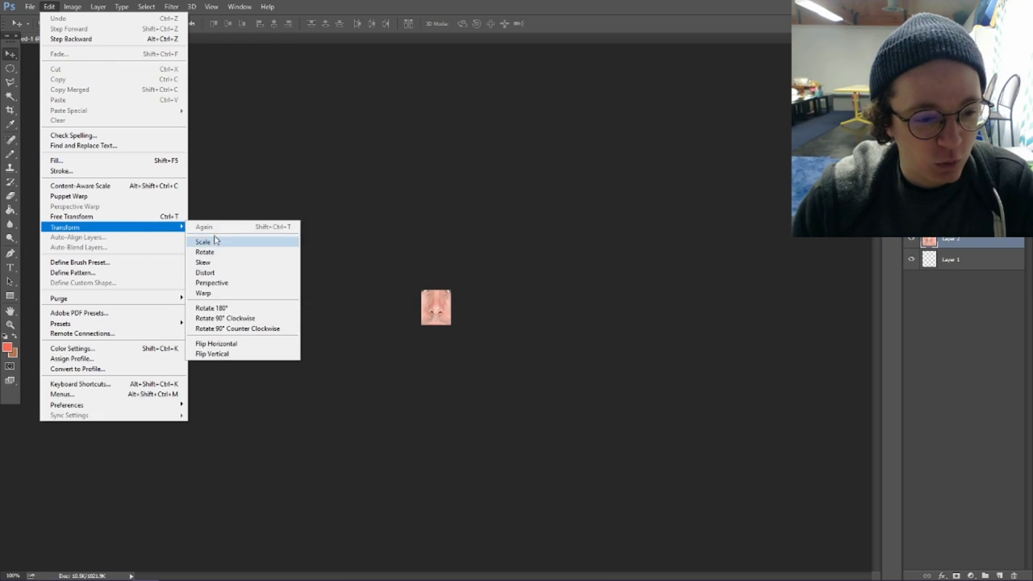
{"action": "left_click", "coordinate": [206, 241]}
{"action": "left_click", "coordinate": [191, 24]}
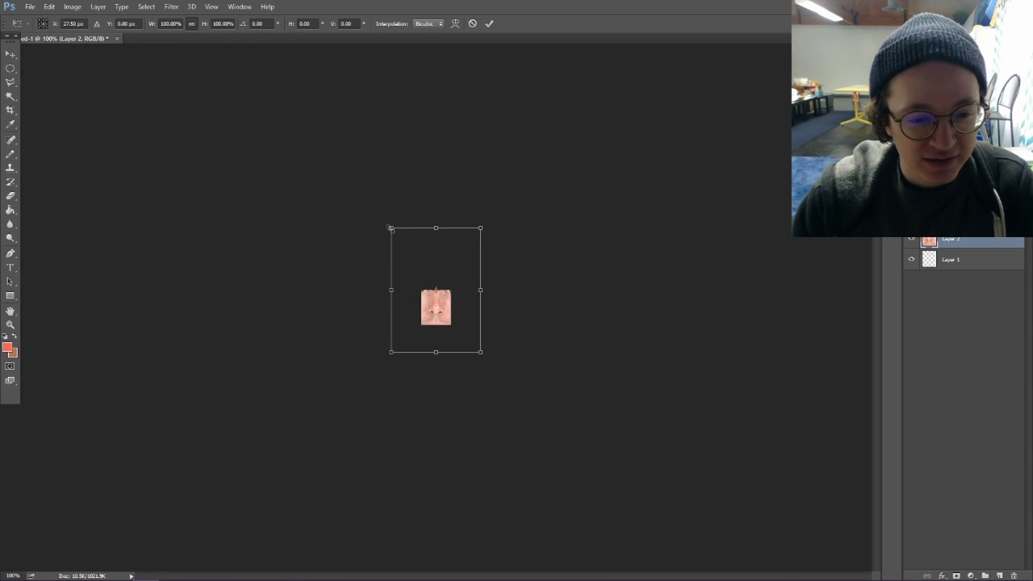
{"action": "left_click_drag", "start_coordinate": [391, 229], "coordinate": [421, 290]}
{"action": "left_click_drag", "start_coordinate": [465, 348], "coordinate": [450, 325]}
At 2000% zoom, fine-tune the scale to 28.02%, commit, and shift the face right
{"action": "left_click", "coordinate": [12, 575]}
{"action": "type", "text": "200"}
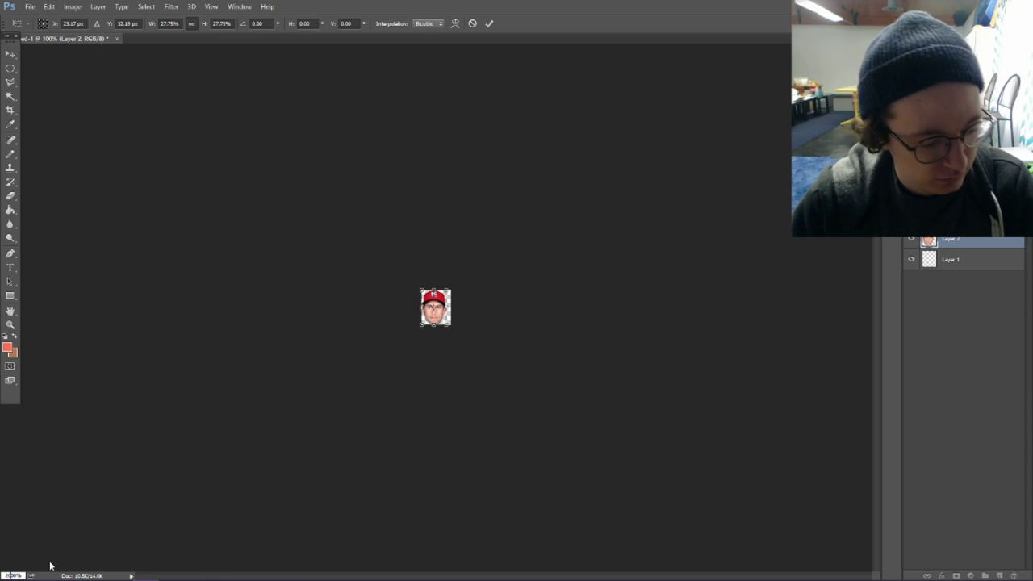
{"action": "type", "text": "0"}
{"action": "key", "text": "Return"}
{"action": "scroll", "coordinate": [254, 346], "scroll_direction": "down", "scroll_amount": 3}
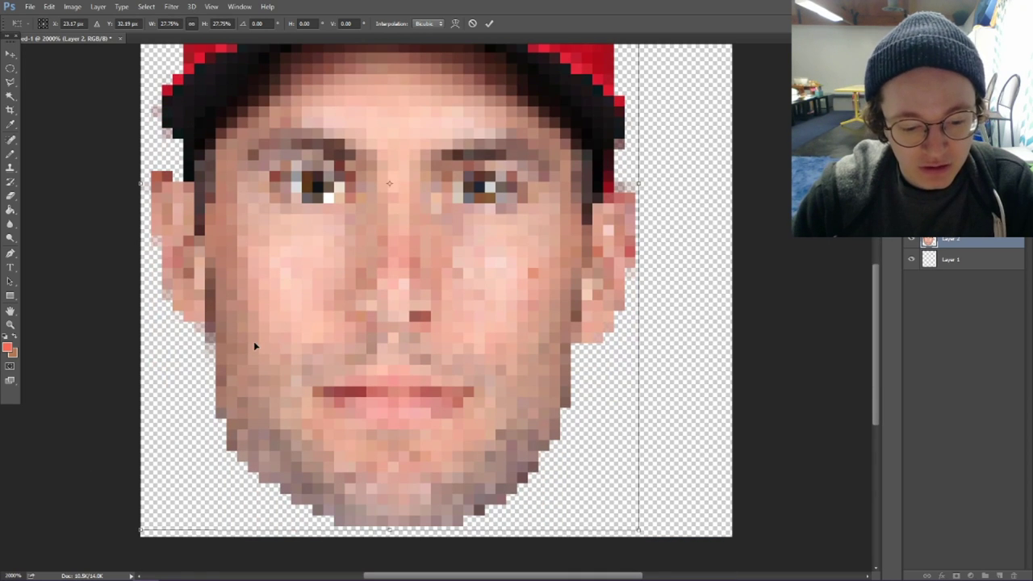
{"action": "left_click_drag", "start_coordinate": [640, 531], "coordinate": [644, 535]}
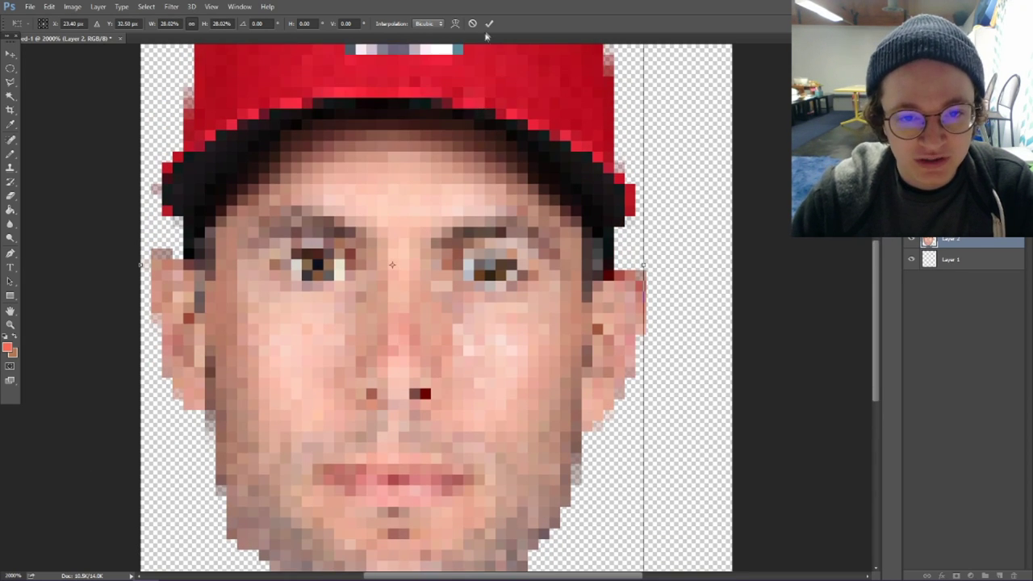
{"action": "left_click", "coordinate": [489, 24]}
{"action": "left_click_drag", "start_coordinate": [404, 283], "coordinate": [412, 303]}
{"action": "scroll", "coordinate": [416, 299], "scroll_direction": "up", "scroll_amount": 4}
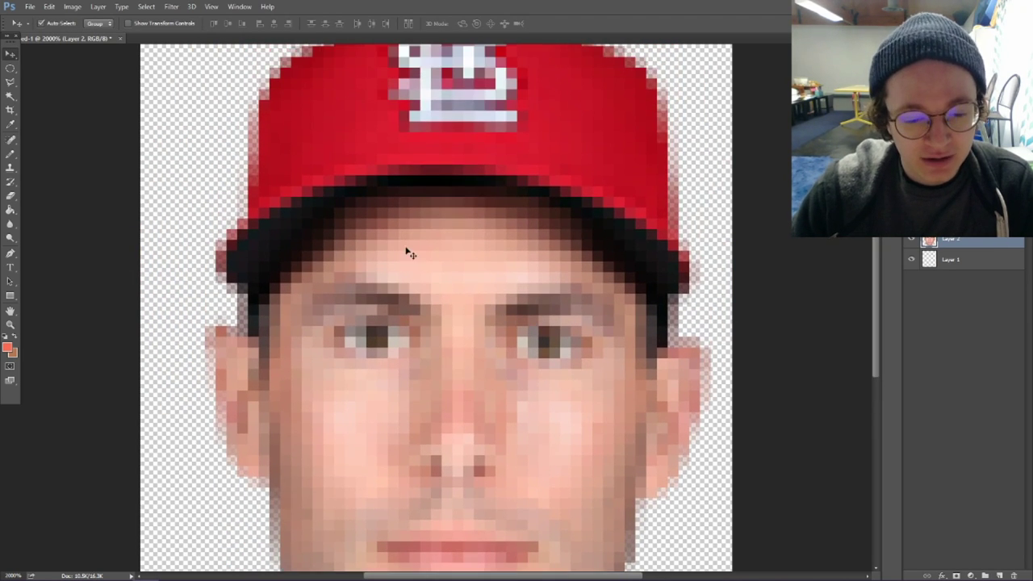
Sample a pale pink from the face and pencil two test pixels left of it
{"action": "scroll", "coordinate": [404, 236], "scroll_direction": "down", "scroll_amount": 6}
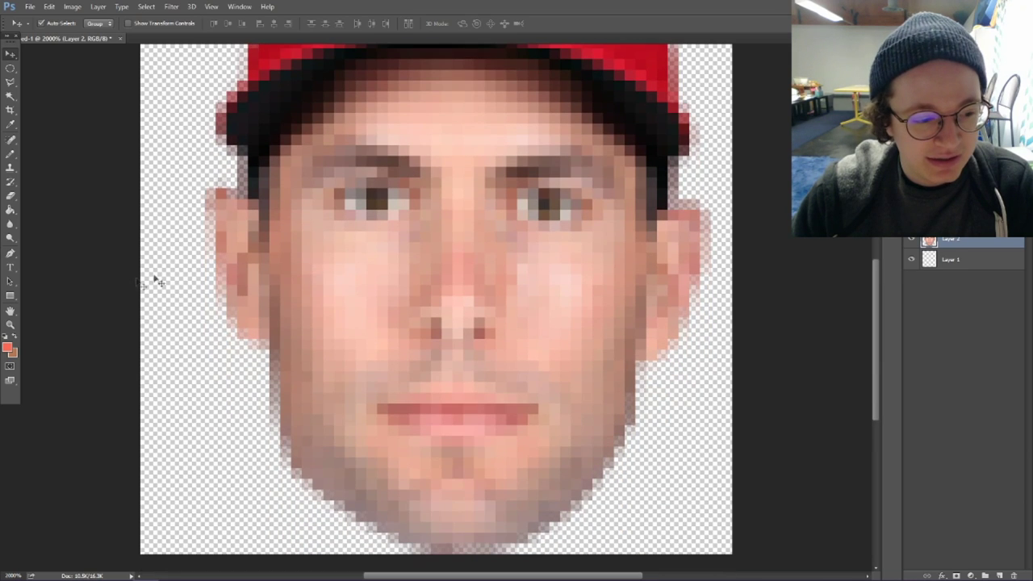
{"action": "left_click", "coordinate": [8, 347]}
{"action": "left_click", "coordinate": [407, 303]}
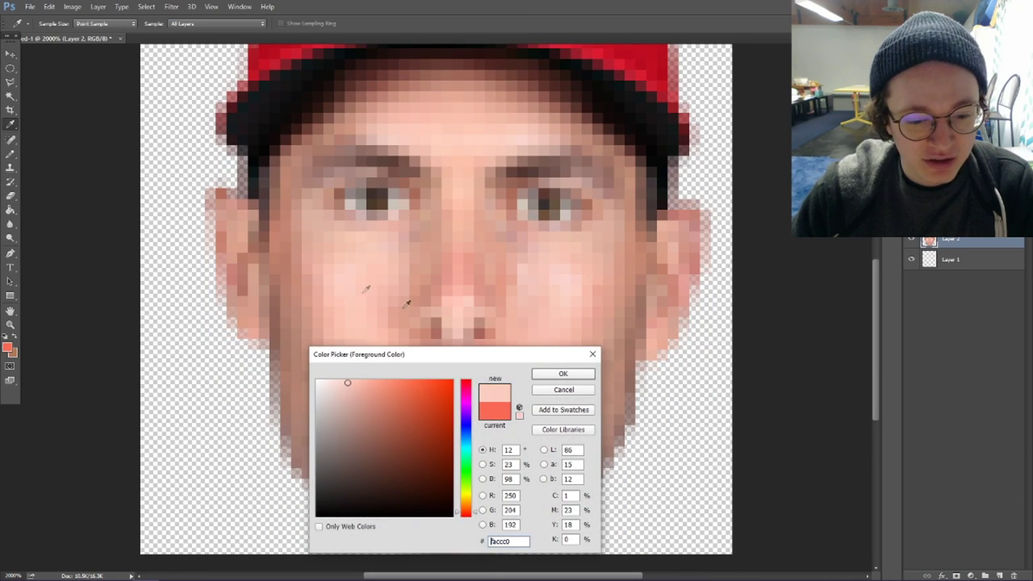
{"action": "left_click", "coordinate": [564, 373]}
{"action": "key", "text": "b"}
{"action": "left_click", "coordinate": [182, 323]}
{"action": "left_click", "coordinate": [189, 340]}
Sample a darker pink skin tone and paint it over the pink patch
{"action": "left_click", "coordinate": [8, 349]}
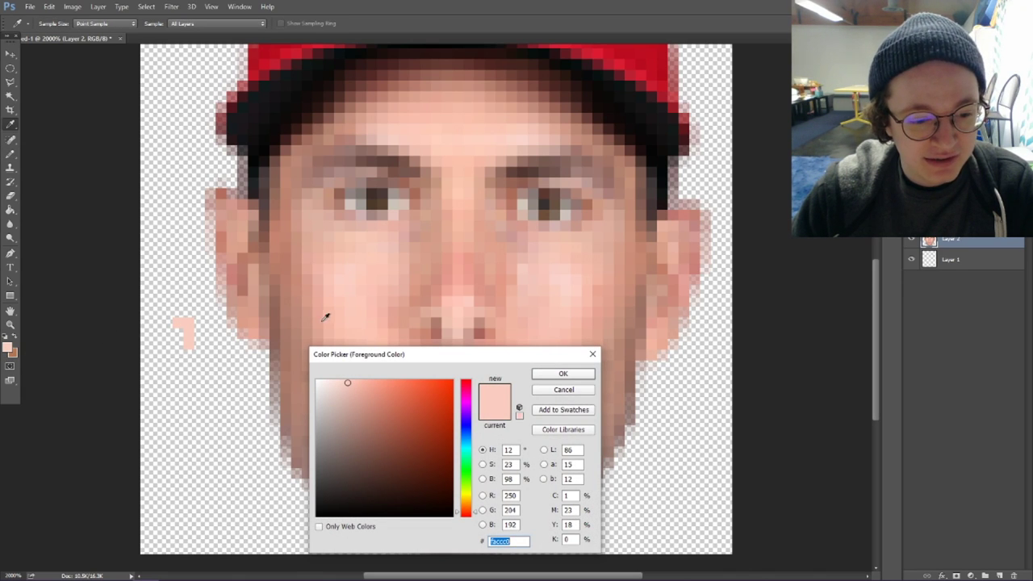
{"action": "left_click", "coordinate": [318, 319]}
{"action": "left_click", "coordinate": [562, 375]}
{"action": "left_click_drag", "start_coordinate": [170, 322], "coordinate": [179, 343]}
Sample the dark lip red and paint a horizontal red stroke beside the face
{"action": "left_click", "coordinate": [8, 349]}
{"action": "left_click_drag", "start_coordinate": [457, 357], "coordinate": [422, 460]}
{"action": "left_click", "coordinate": [454, 407]}
{"action": "left_click", "coordinate": [529, 476]}
{"action": "left_click_drag", "start_coordinate": [176, 385], "coordinate": [223, 386]}
{"action": "scroll", "coordinate": [244, 320], "scroll_direction": "up", "scroll_amount": 1}
{"action": "scroll", "coordinate": [244, 321], "scroll_direction": "up", "scroll_amount": 1}
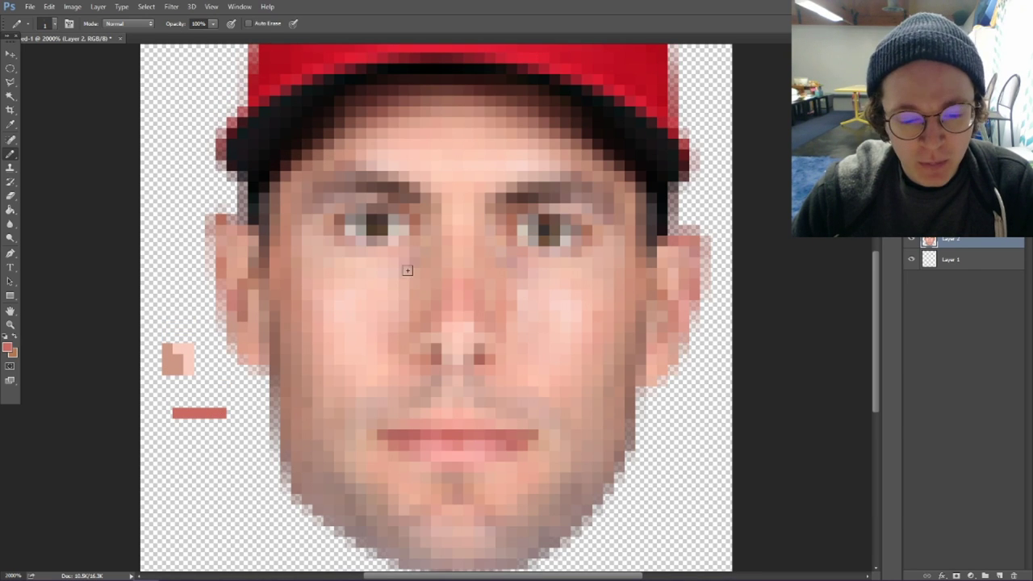
{"action": "scroll", "coordinate": [408, 271], "scroll_direction": "up", "scroll_amount": 3}
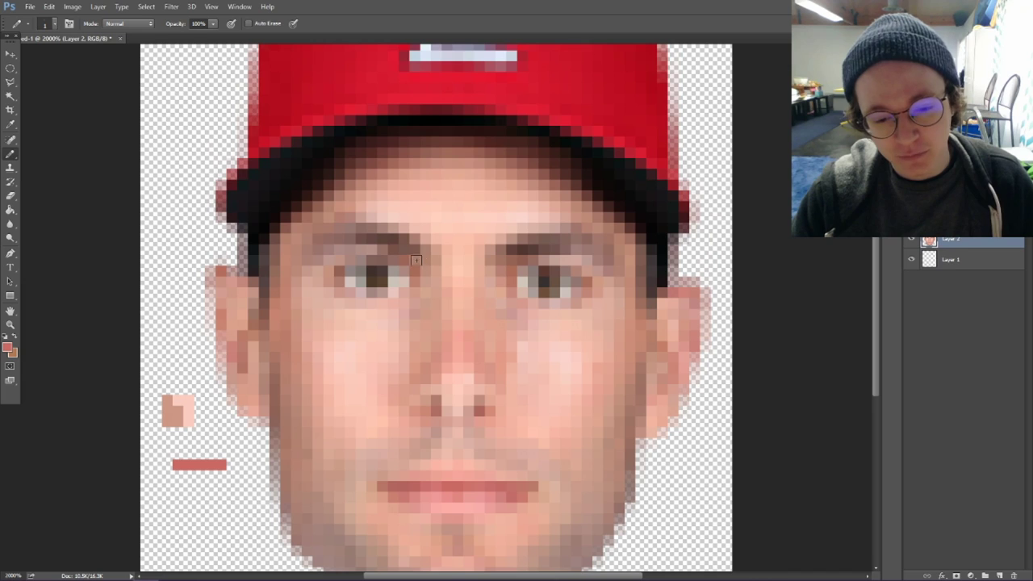